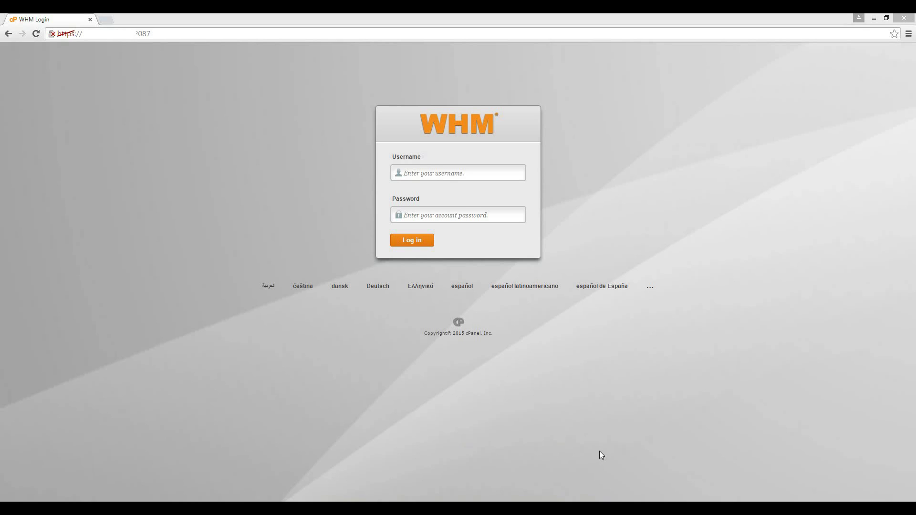
Log in to WHM with the administrator username and password
{"action": "left_click", "coordinate": [455, 173]}
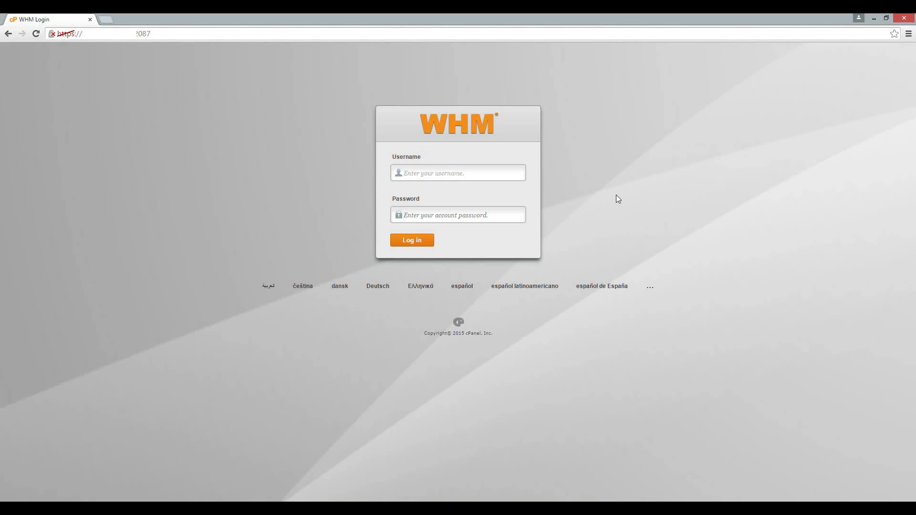
{"action": "type", "text": "root"}
{"action": "key", "text": "Tab"}
{"action": "type", "text": "••"}
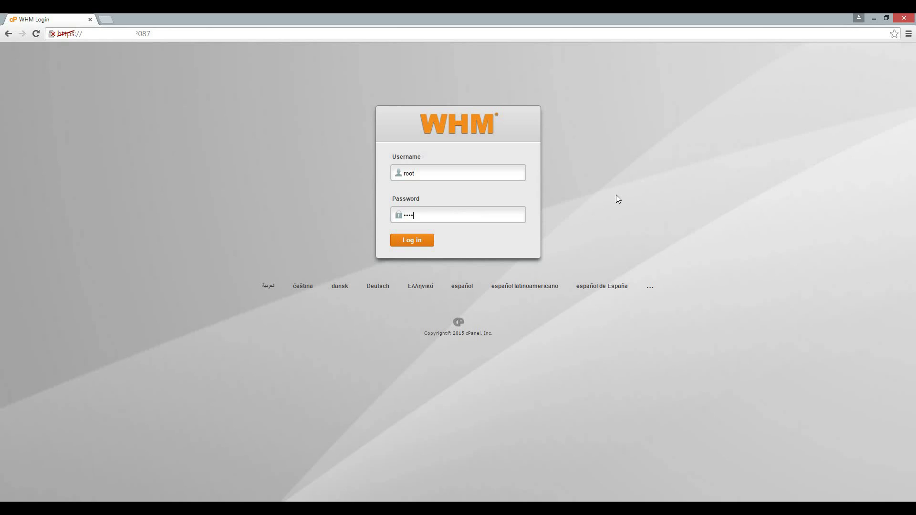
{"action": "type", "text": "•••••"}
{"action": "key", "text": "Return"}
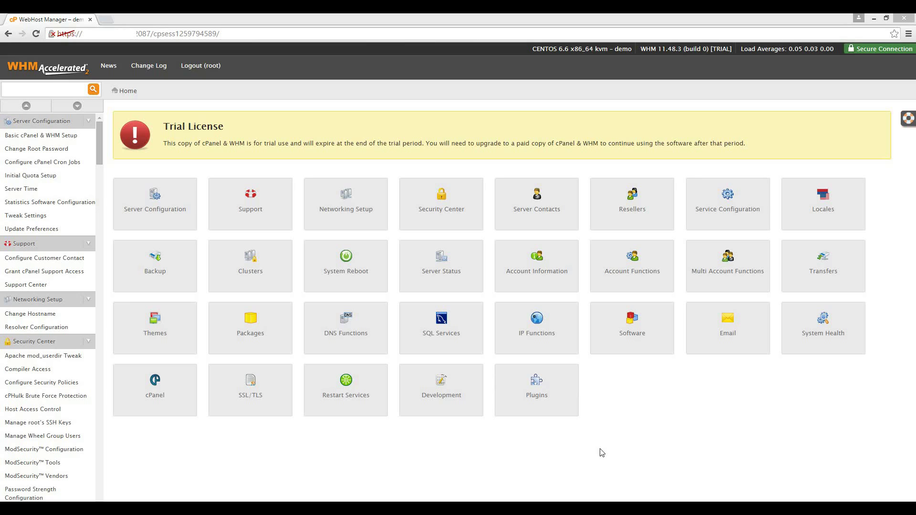
Search the sidebar for 'tweak' and open Tweak Settings under Server Configuration
{"action": "left_click", "coordinate": [41, 89]}
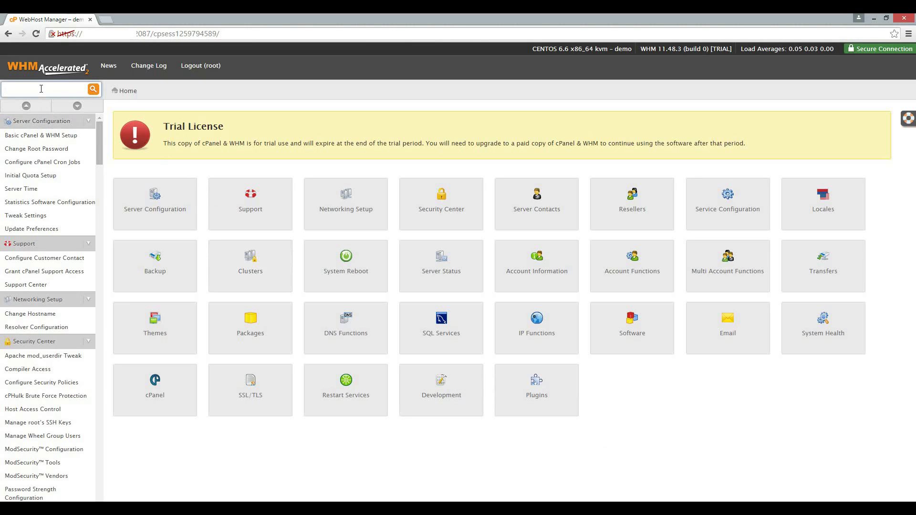
{"action": "type", "text": "tweak"}
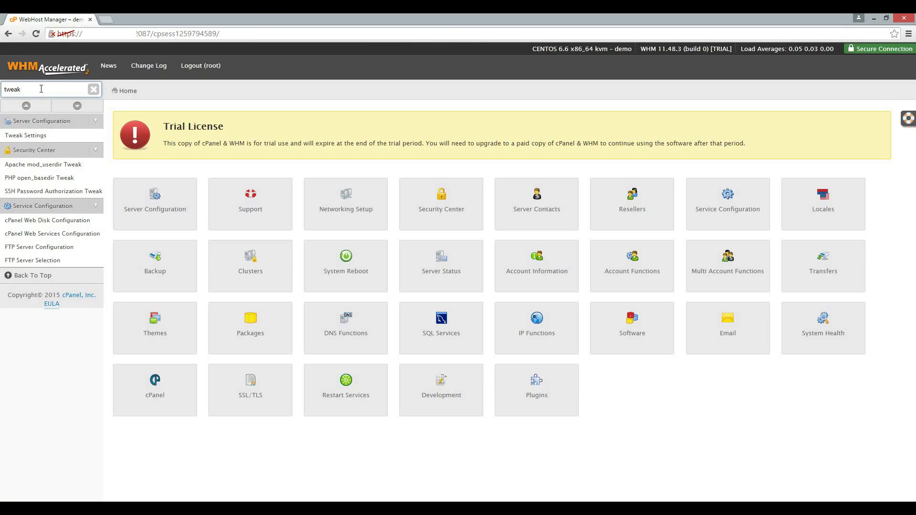
{"action": "left_click", "coordinate": [33, 138]}
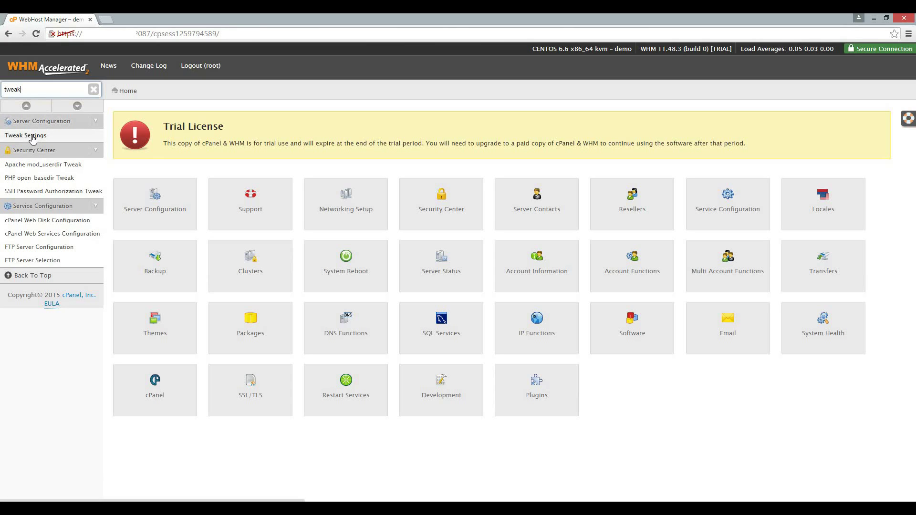
{"action": "left_click", "coordinate": [32, 138]}
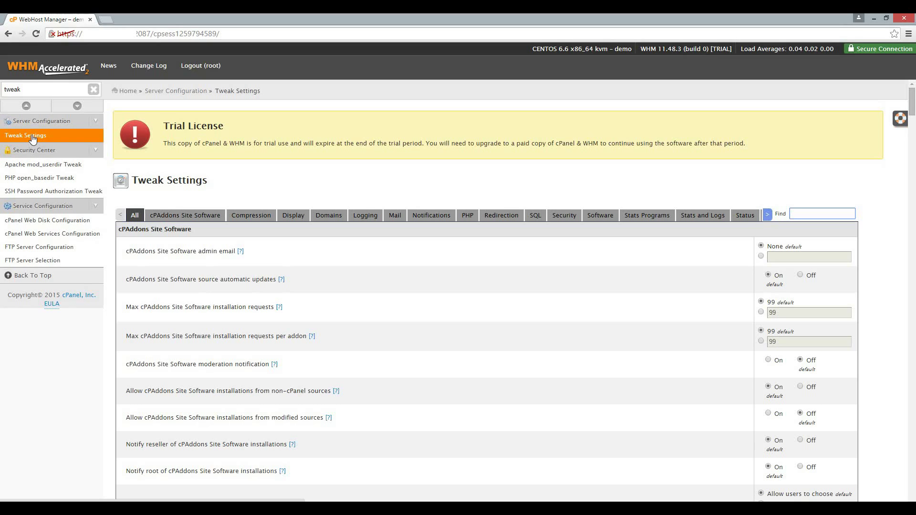
Filter to the Mail settings and set the initial default/catch-all forwarder destination to Fail
{"action": "left_click", "coordinate": [396, 217]}
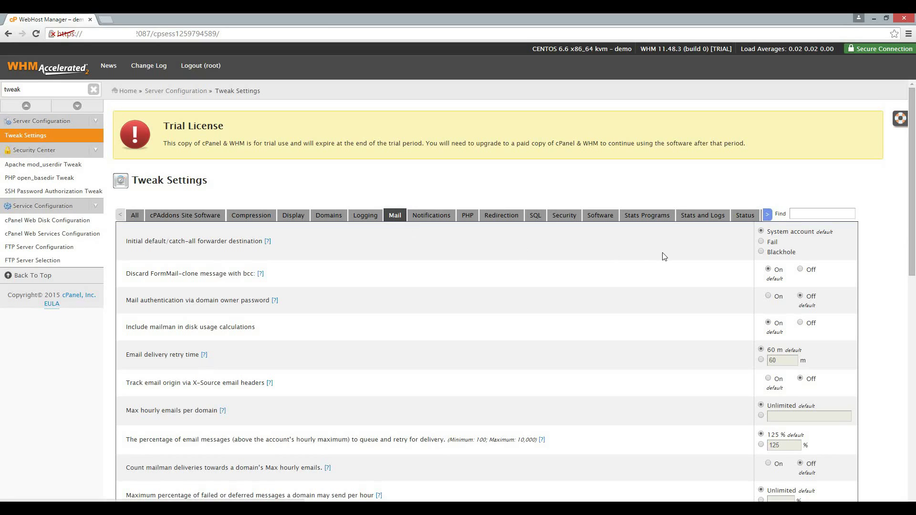
{"action": "left_click", "coordinate": [761, 241]}
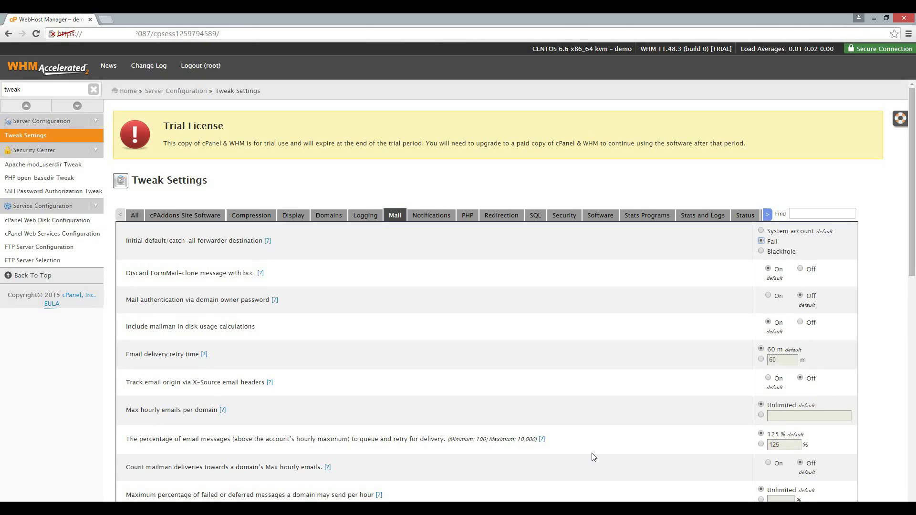
Set Max hourly emails per domain to a custom value of 300
{"action": "scroll", "coordinate": [593, 458], "scroll_direction": "down", "scroll_amount": 3}
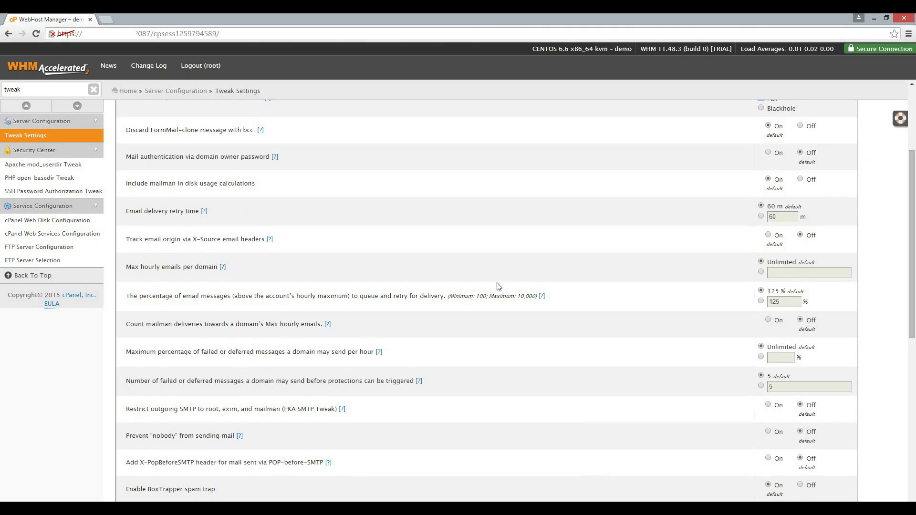
{"action": "left_click", "coordinate": [775, 272]}
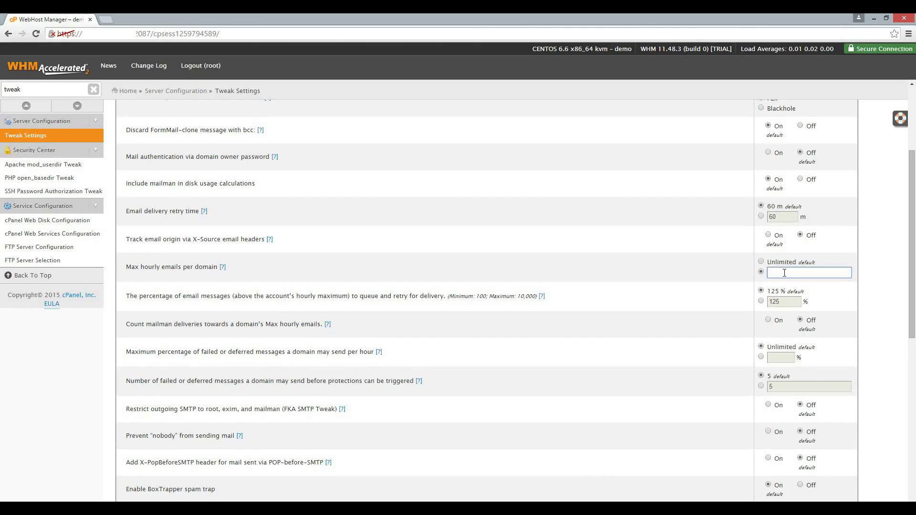
{"action": "type", "text": "300"}
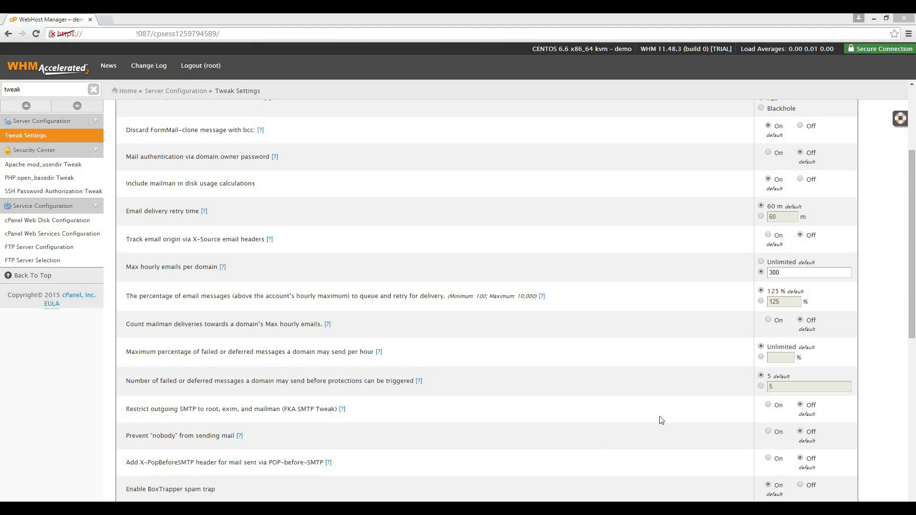
Set the max failed/deferred percentage per domain to 15 and the failed-message trigger count to 20
{"action": "left_click", "coordinate": [761, 357]}
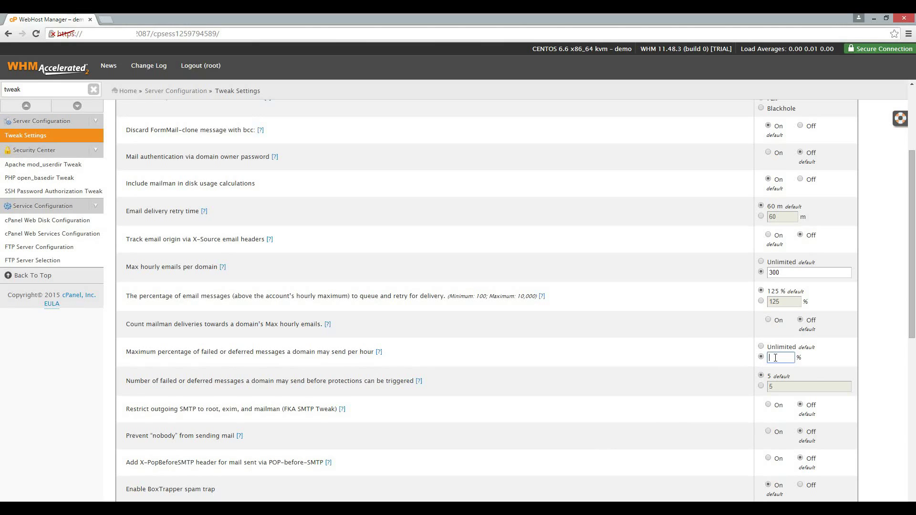
{"action": "type", "text": "15"}
{"action": "left_click", "coordinate": [761, 386]}
{"action": "type", "text": "20"}
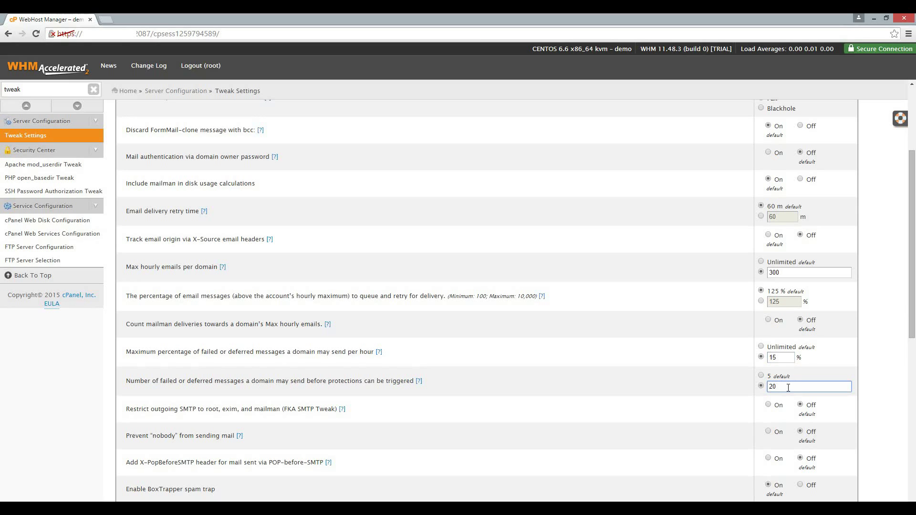
Turn on Restrict outgoing SMTP to root, exim and mailman
{"action": "scroll", "coordinate": [600, 456], "scroll_direction": "down", "scroll_amount": 4}
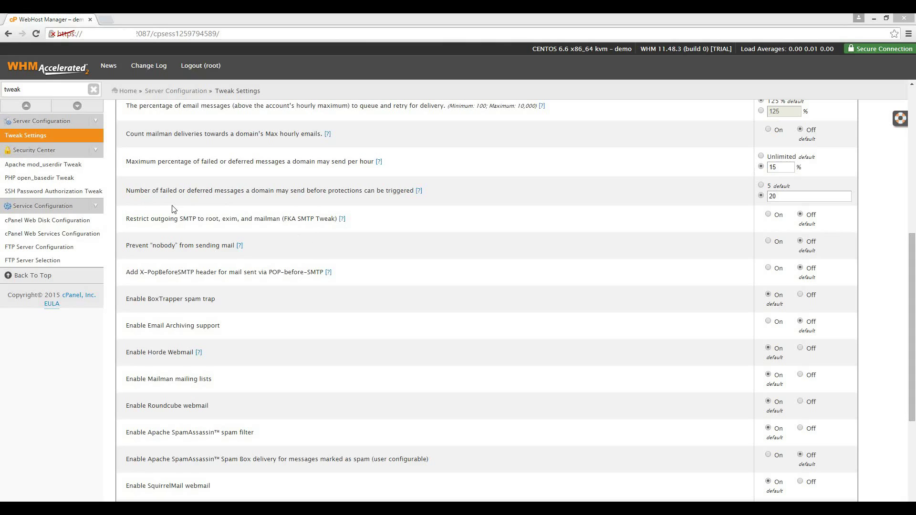
{"action": "left_click", "coordinate": [768, 215]}
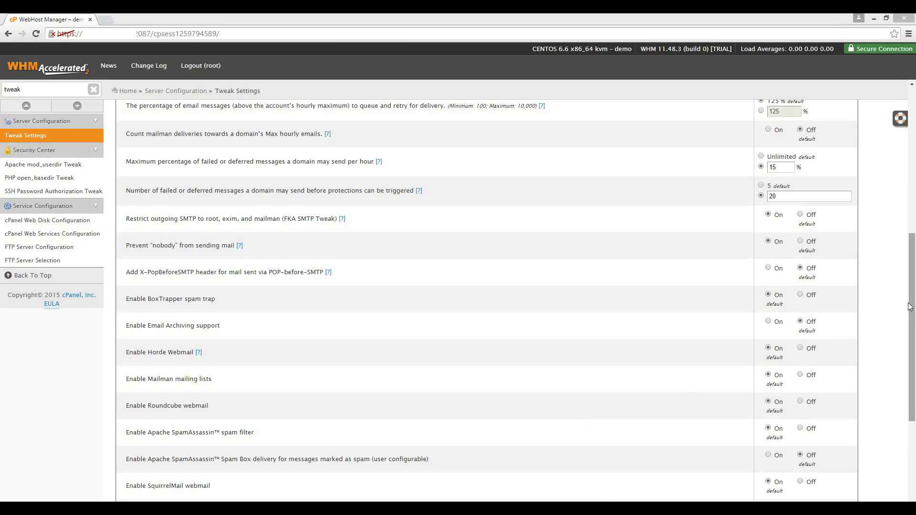
{"action": "left_click_drag", "start_coordinate": [909, 307], "coordinate": [910, 387]}
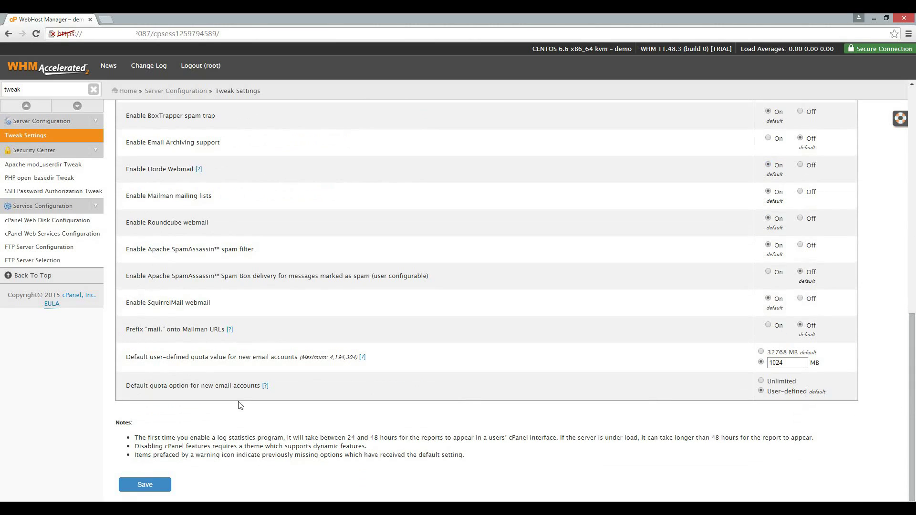
Save the Tweak Settings mail changes
{"action": "left_click", "coordinate": [153, 489]}
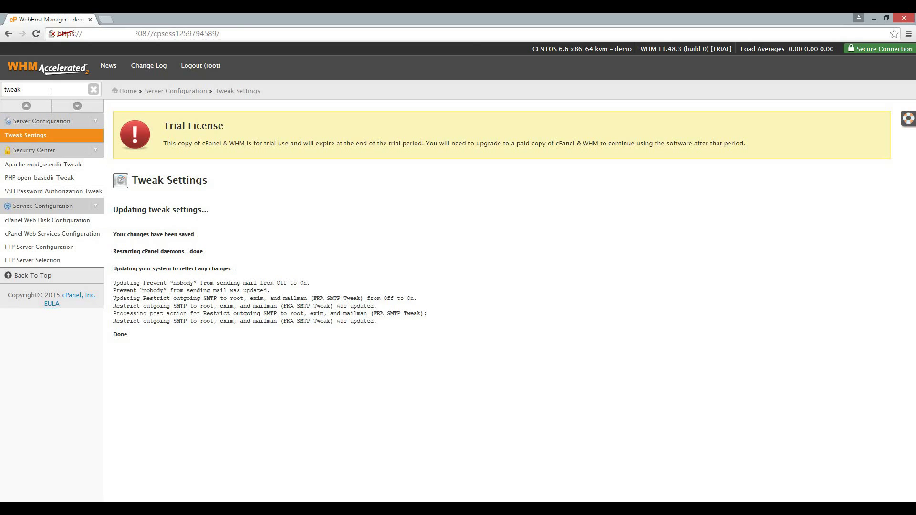
Replace the sidebar search with 'exim' and open Exim Configuration Manager
{"action": "left_click_drag", "start_coordinate": [21, 90], "coordinate": [1, 90]}
{"action": "type", "text": "exim"}
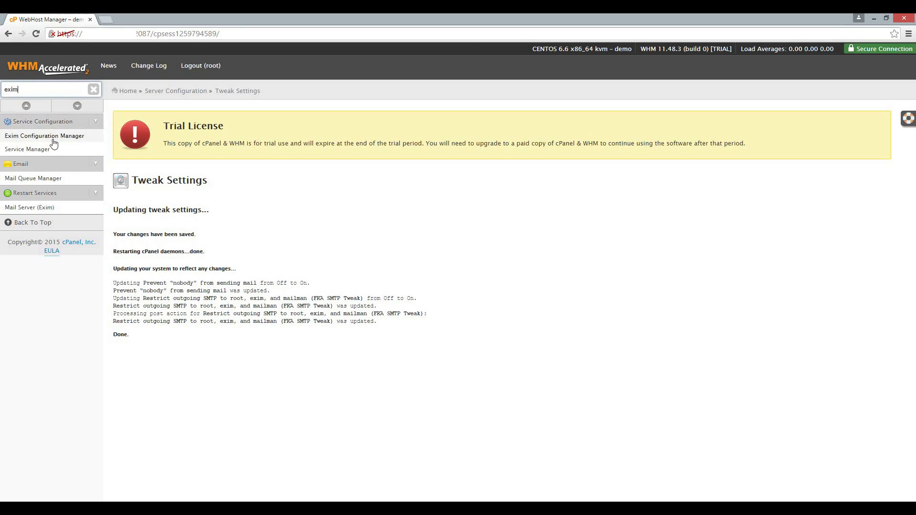
{"action": "left_click", "coordinate": [54, 137]}
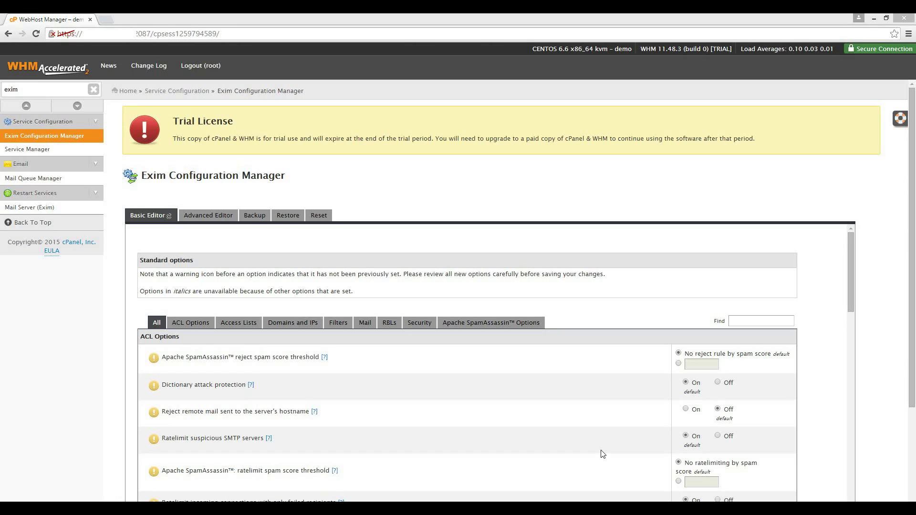
Under ACL Options, give the SpamAssassin reject spam score threshold a custom value of 5
{"action": "left_click", "coordinate": [191, 323]}
{"action": "scroll", "coordinate": [336, 367], "scroll_direction": "down", "scroll_amount": 1}
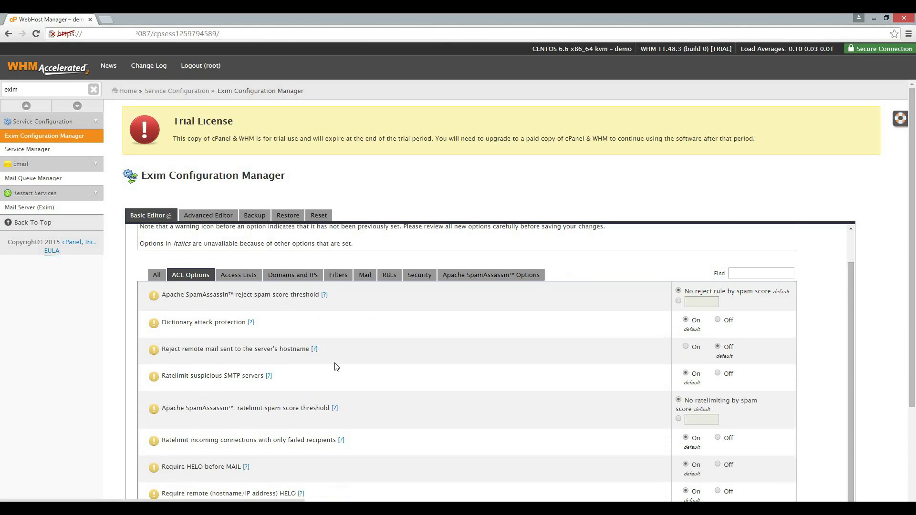
{"action": "scroll", "coordinate": [336, 367], "scroll_direction": "down", "scroll_amount": 1}
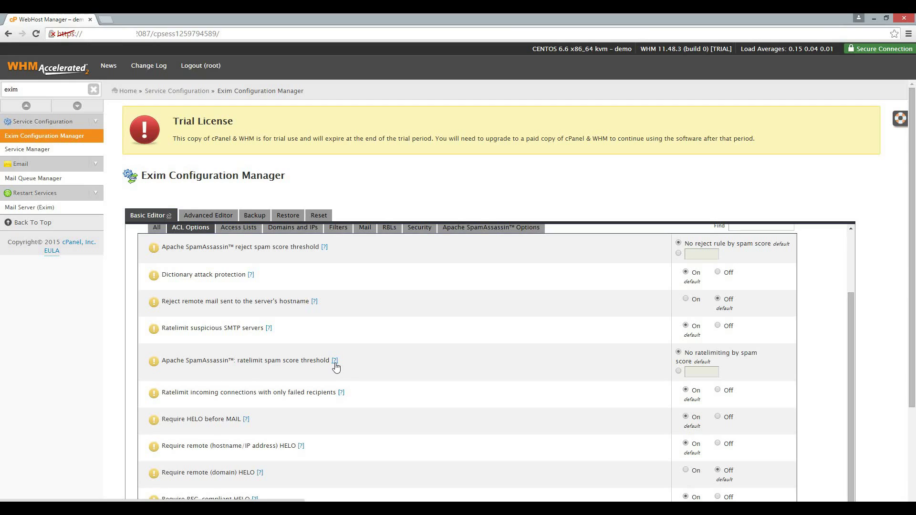
{"action": "left_click", "coordinate": [679, 253]}
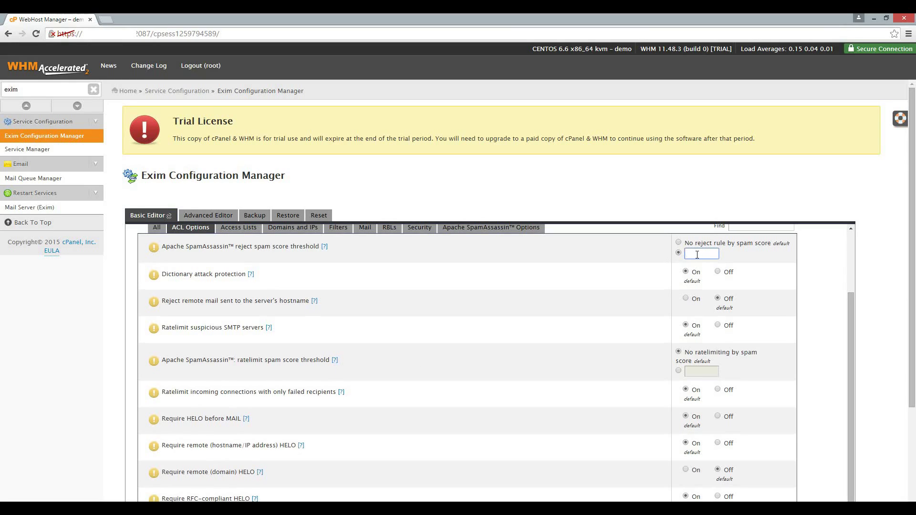
{"action": "type", "text": "5"}
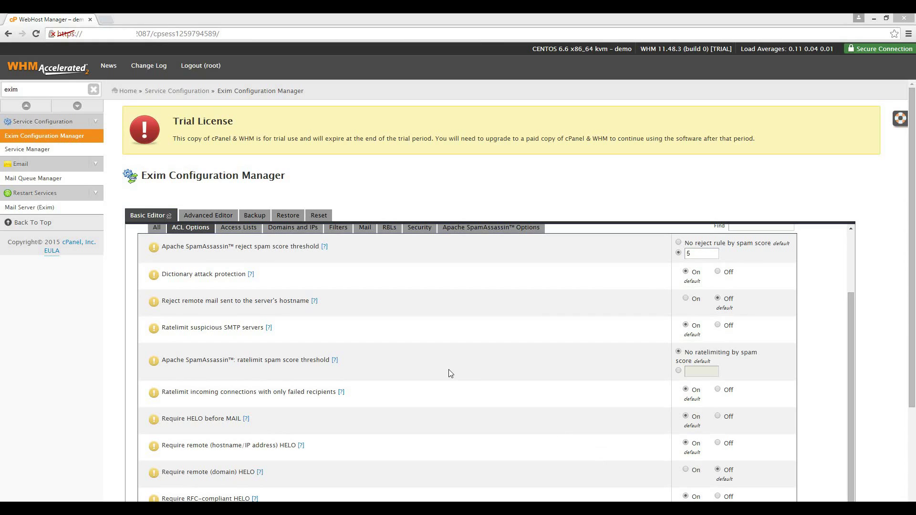
{"action": "scroll", "coordinate": [406, 346], "scroll_direction": "up", "scroll_amount": 1}
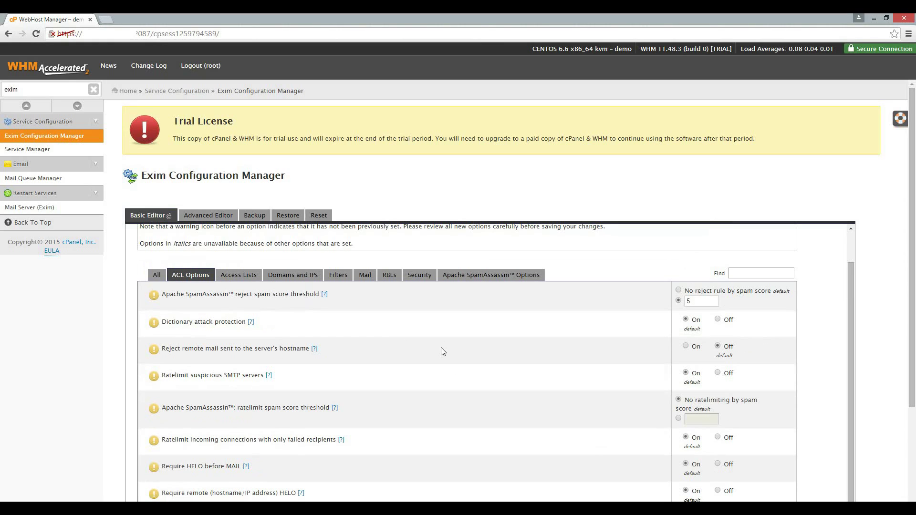
Show the Security options, then the Apache SpamAssassin Options, in the Exim Basic Editor
{"action": "left_click", "coordinate": [422, 277]}
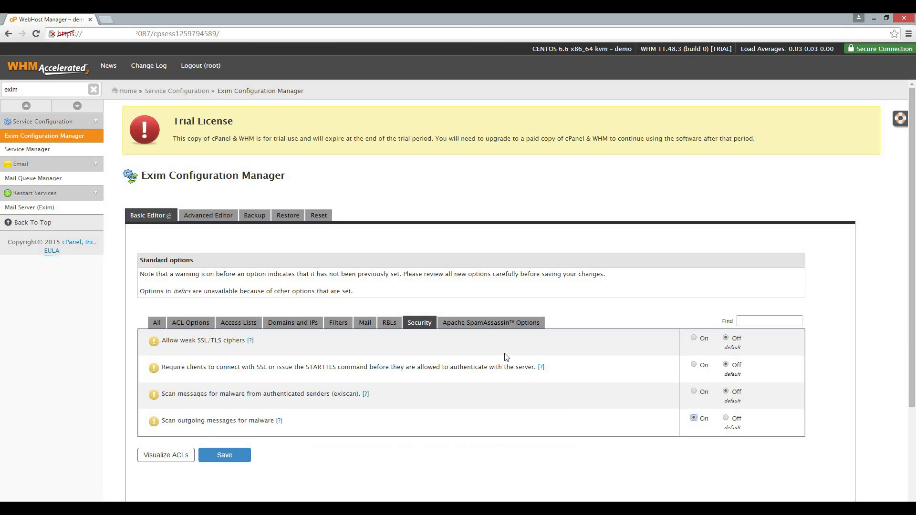
{"action": "left_click", "coordinate": [491, 323]}
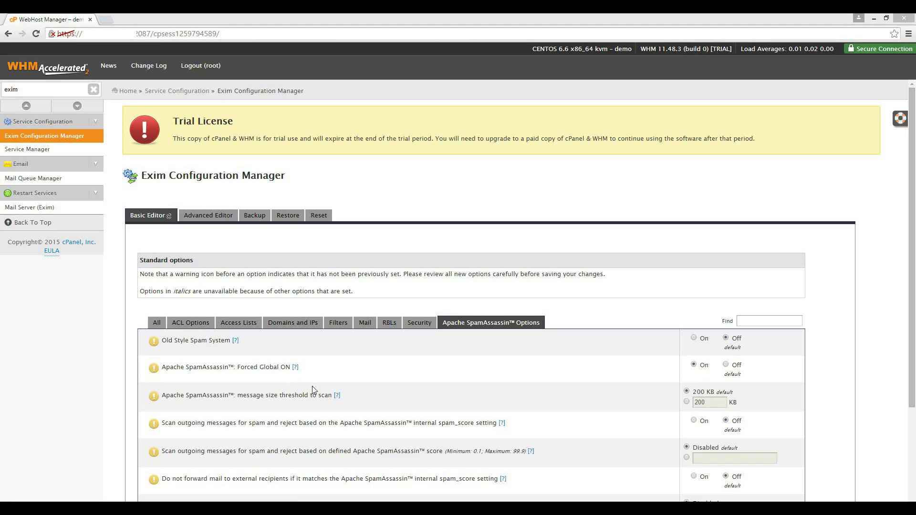
Turn On scanning outgoing messages for spam by SpamAssassin's internal spam_score
{"action": "scroll", "coordinate": [406, 394], "scroll_direction": "down", "scroll_amount": 2}
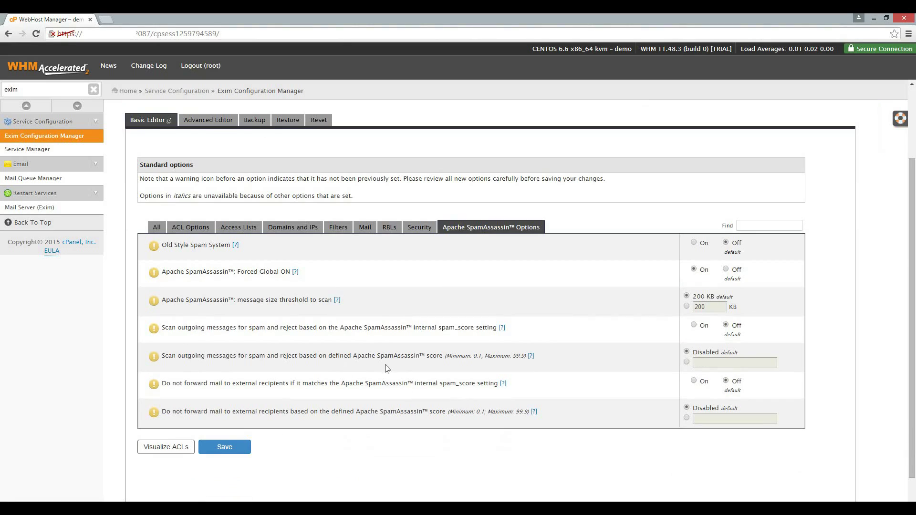
{"action": "left_click", "coordinate": [694, 325]}
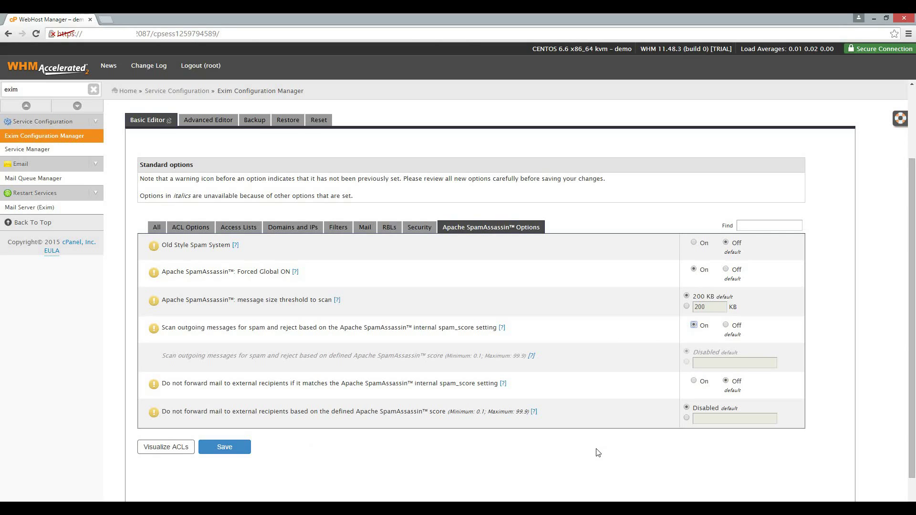
Save the Exim Basic Editor changes and confirm Exim restarted and is running
{"action": "left_click", "coordinate": [230, 445]}
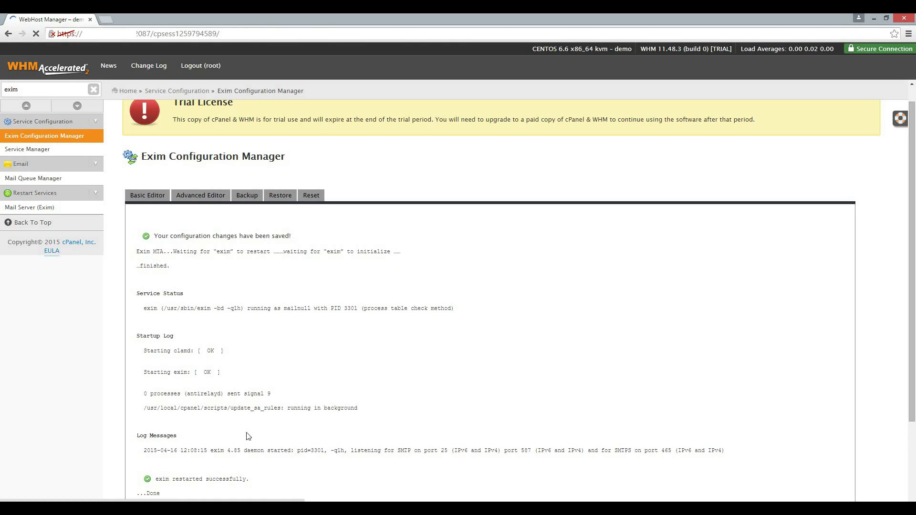
{"action": "scroll", "coordinate": [253, 433], "scroll_direction": "down", "scroll_amount": 2}
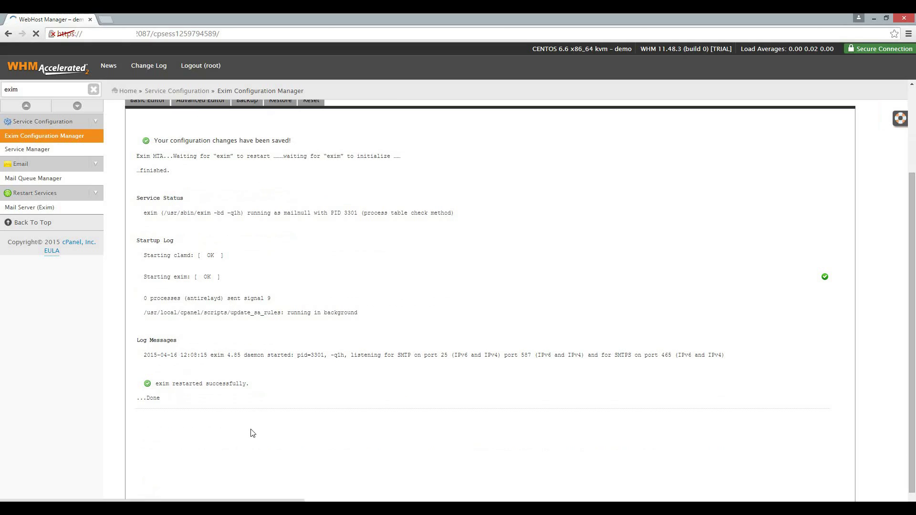